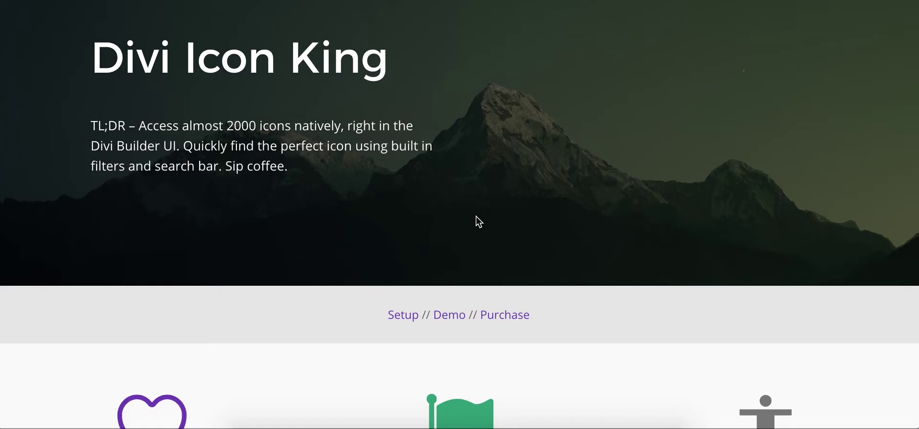
Scroll through the page to locate the Blurb module and its icon field
scroll(476, 216, down, 2)
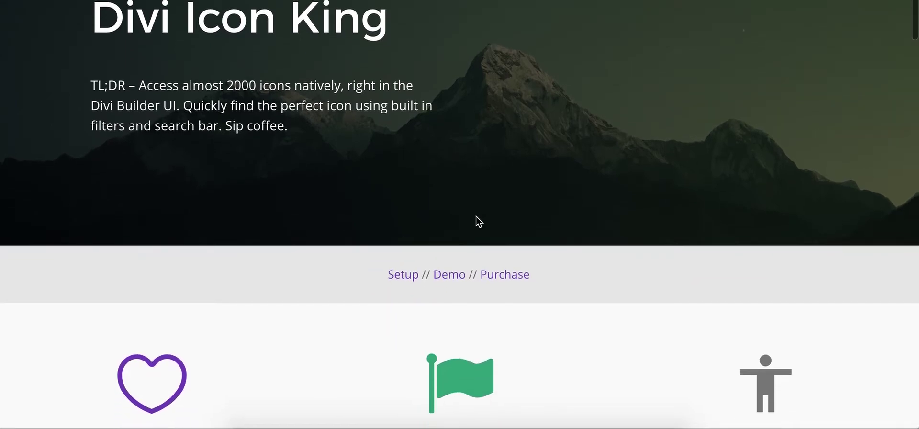
scroll(476, 217, down, 1)
scroll(476, 216, down, 3)
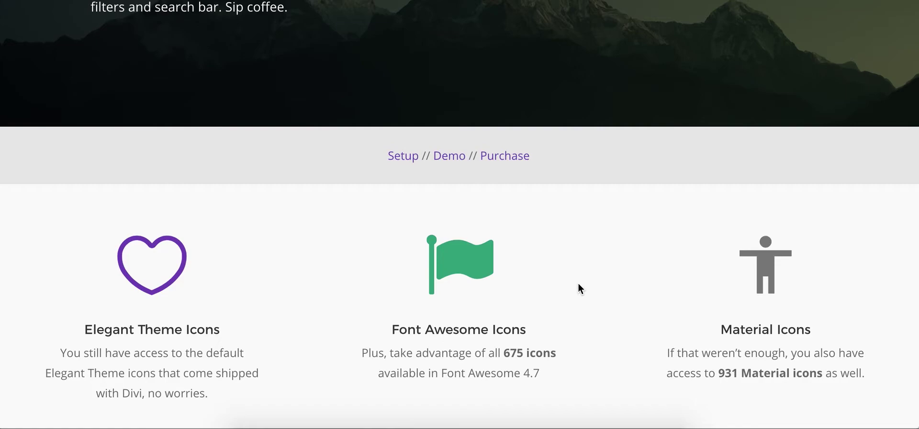
scroll(579, 285, up, 4)
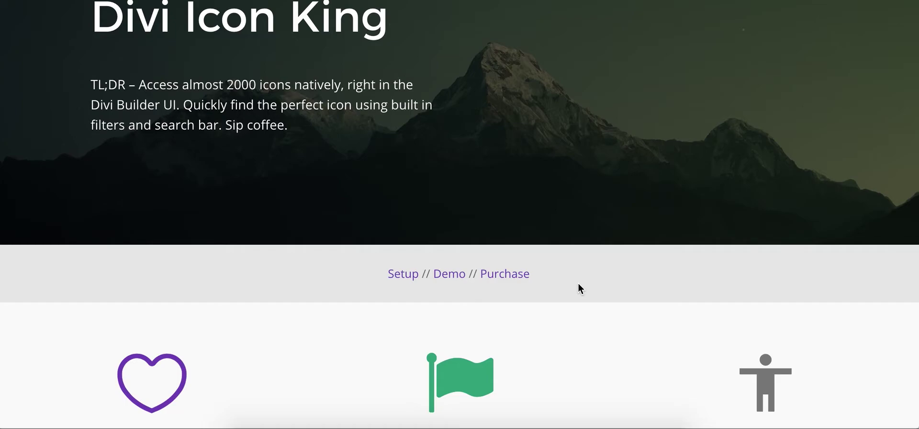
scroll(578, 288, up, 1)
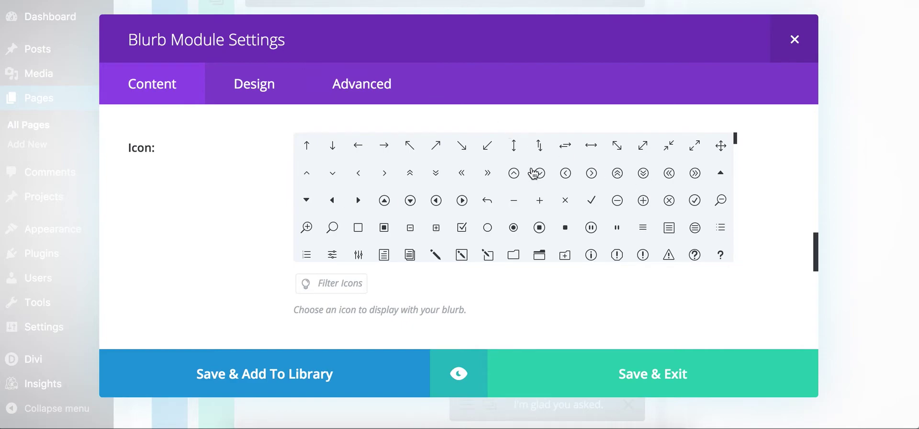
scroll(546, 171, down, 5)
scroll(550, 167, down, 8)
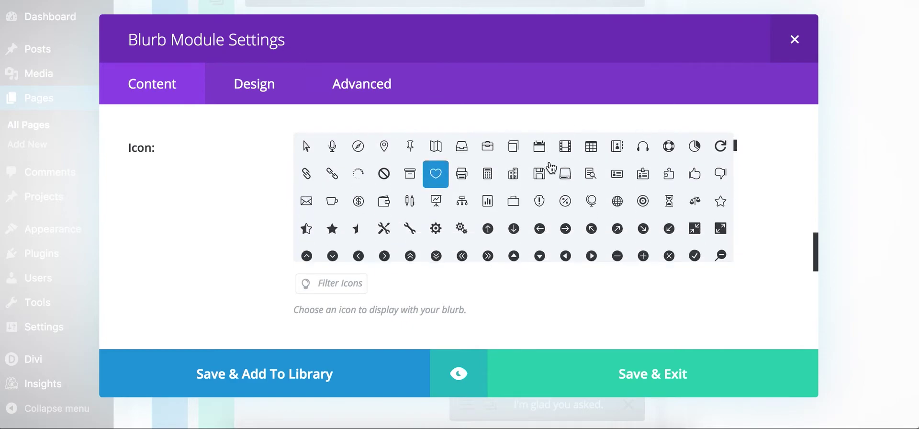
scroll(551, 167, down, 10)
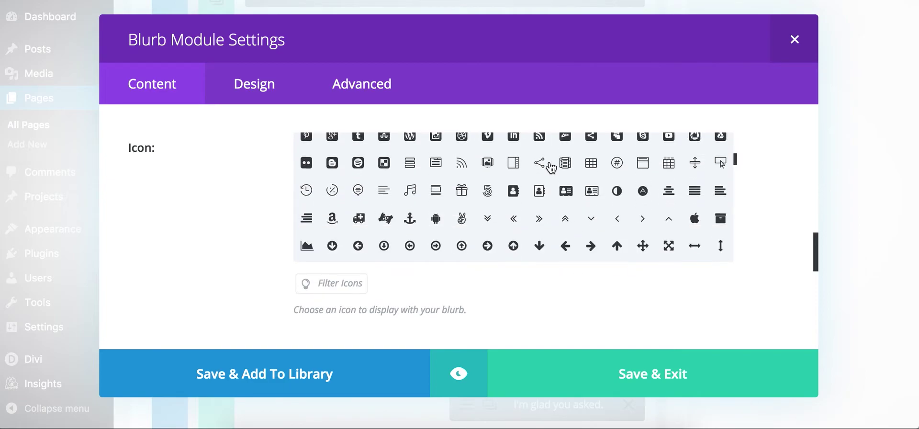
scroll(550, 167, down, 10)
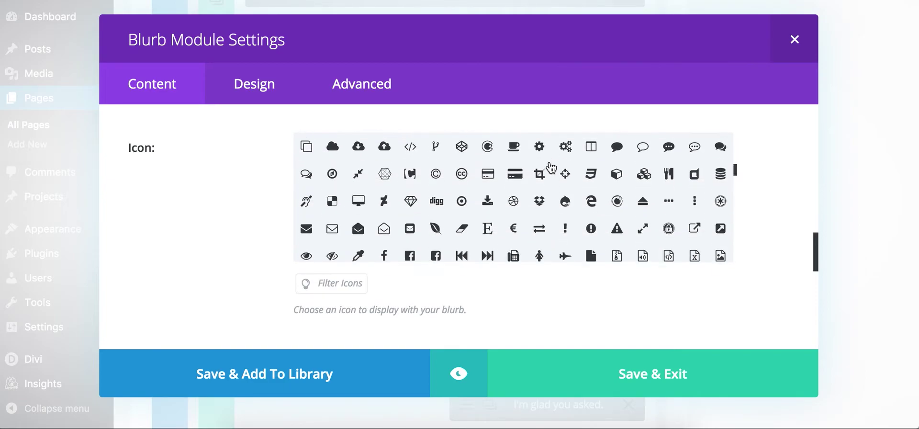
scroll(552, 168, down, 10)
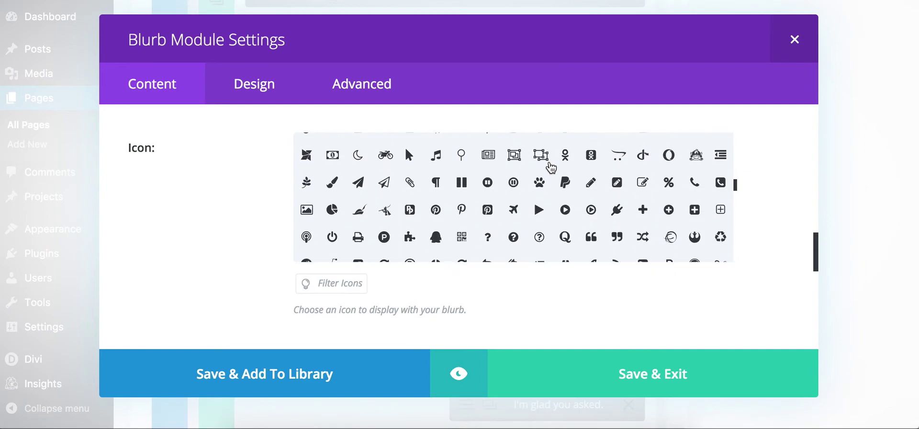
scroll(551, 167, down, 6)
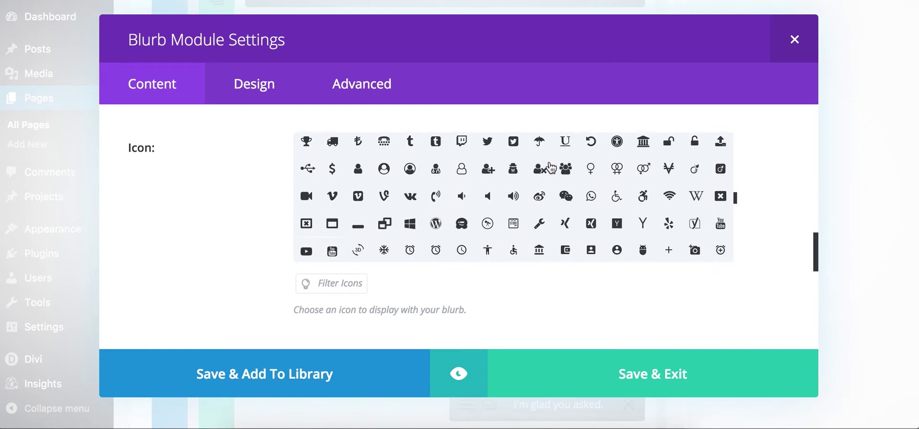
scroll(552, 167, up, 9)
scroll(552, 167, up, 5)
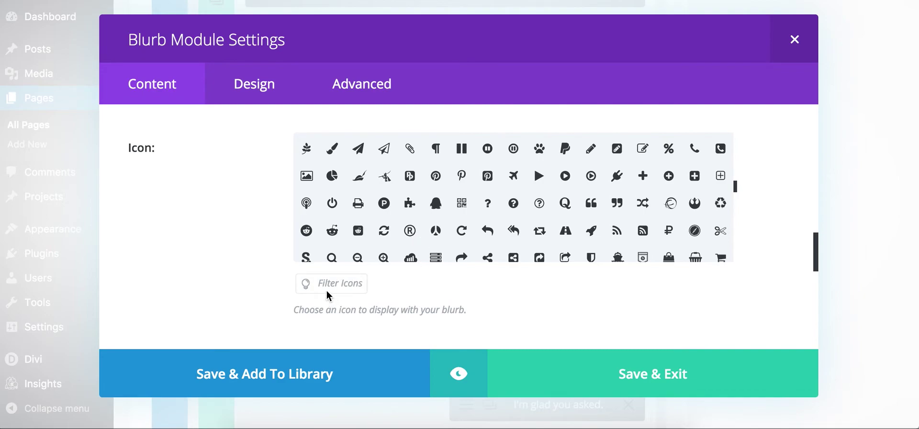
click(347, 283)
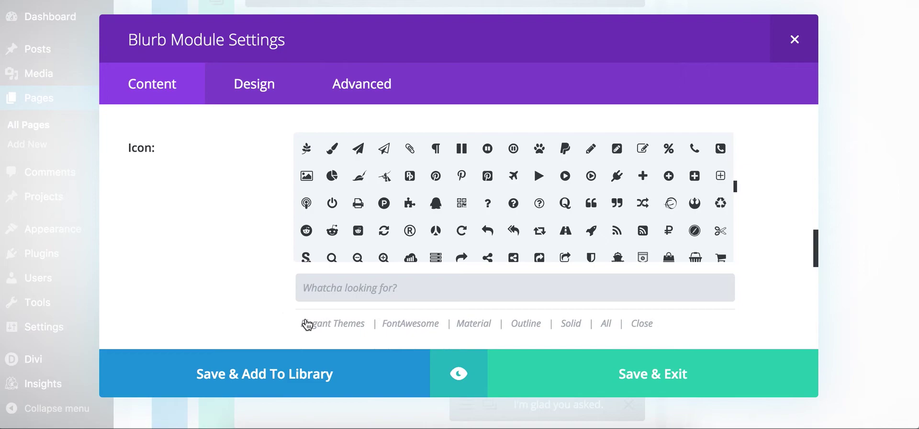
Filter the icon grid to Elegant Themes icons, then to FontAwesome icons
click(321, 325)
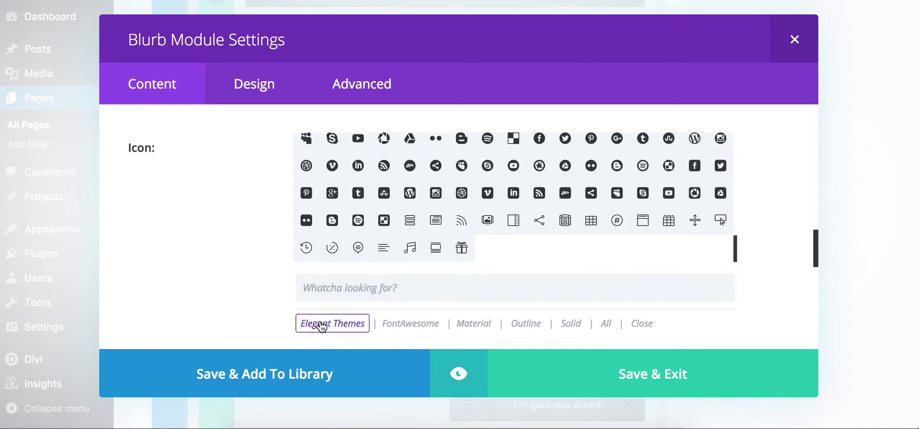
scroll(387, 221, up, 3)
scroll(388, 222, up, 5)
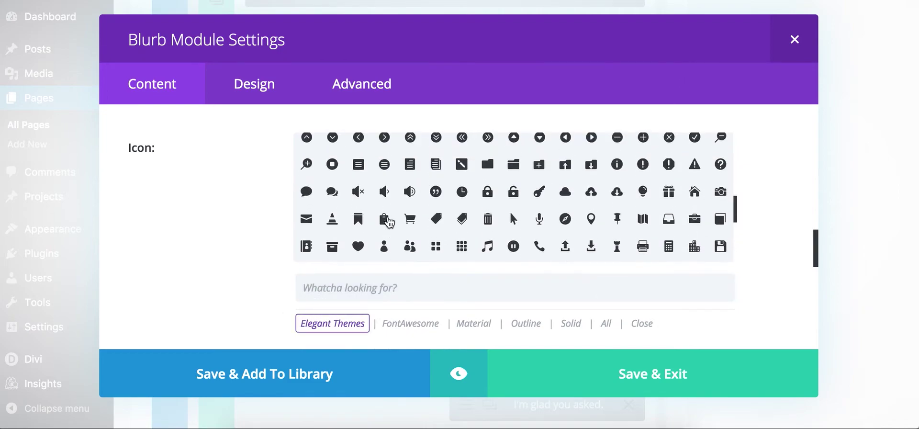
scroll(389, 222, up, 5)
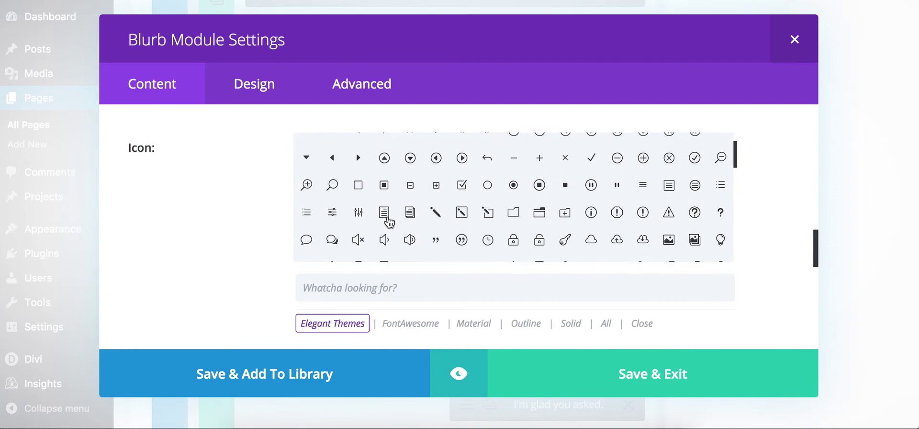
scroll(259, 230, down, 1)
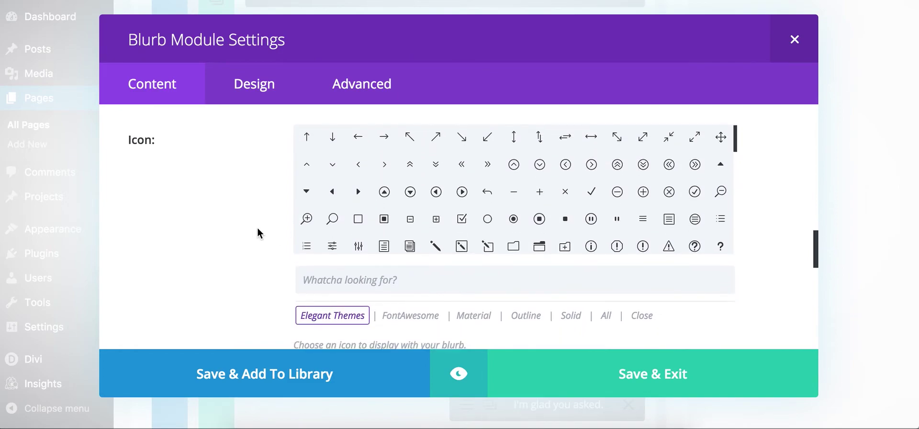
click(408, 317)
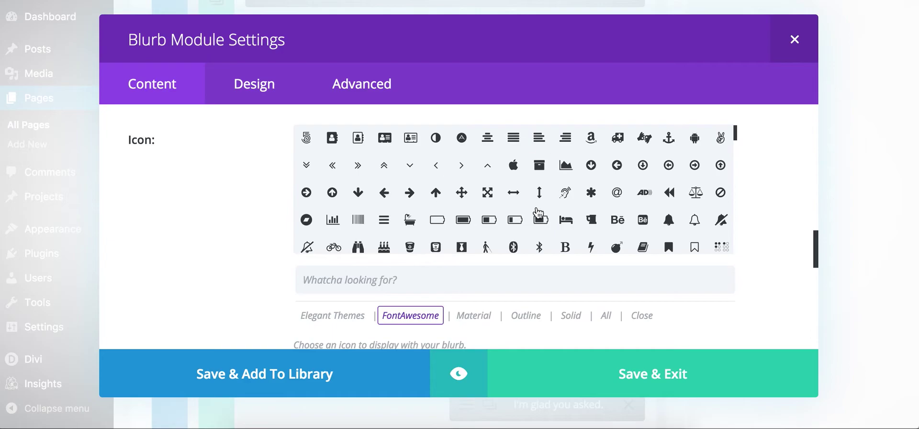
Browse the Material, Outline and Solid icon sets, then show All icons again
click(475, 317)
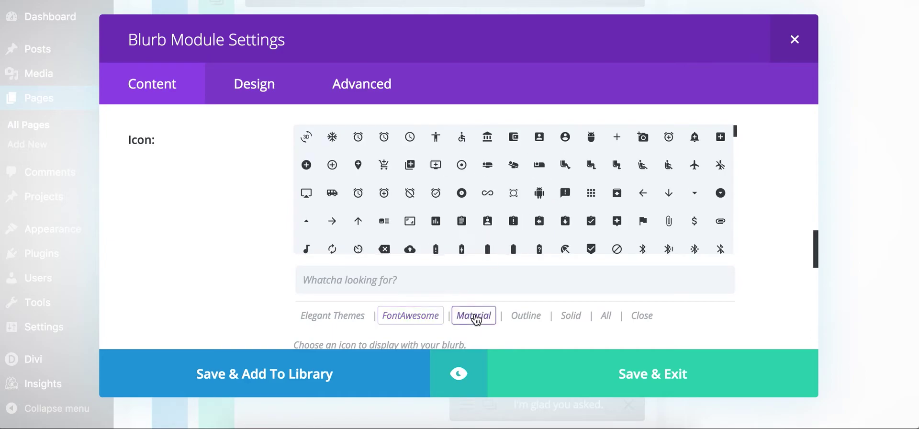
scroll(544, 153, down, 4)
scroll(547, 156, up, 2)
scroll(547, 156, up, 2)
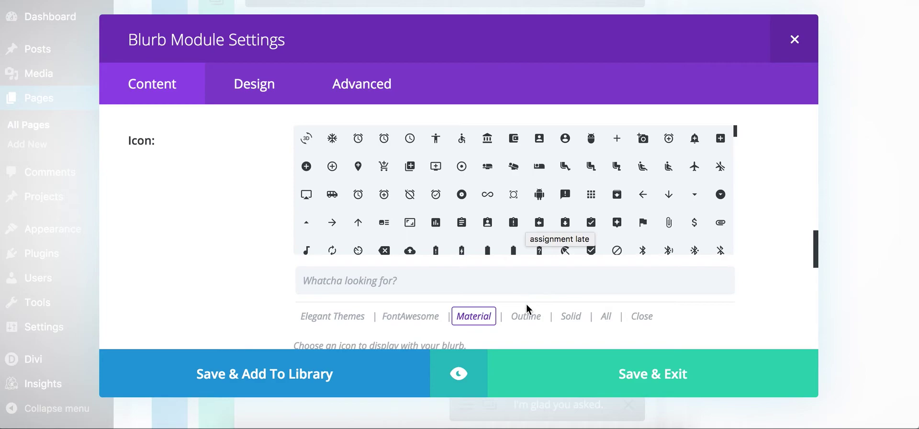
click(527, 318)
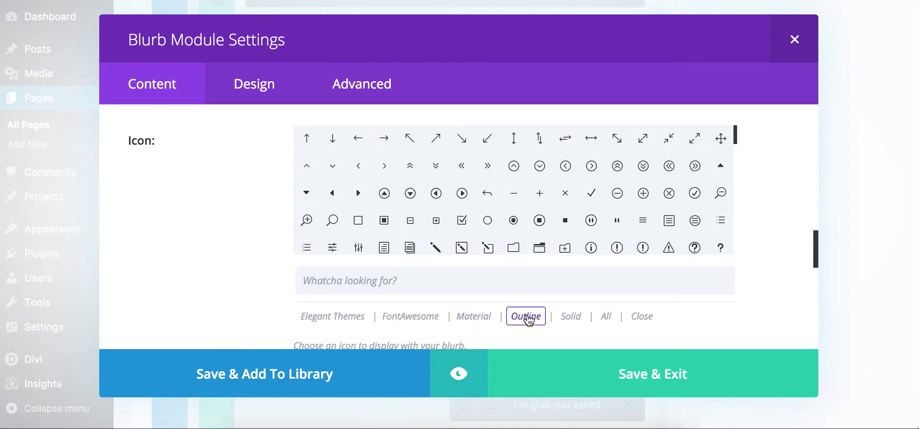
click(573, 320)
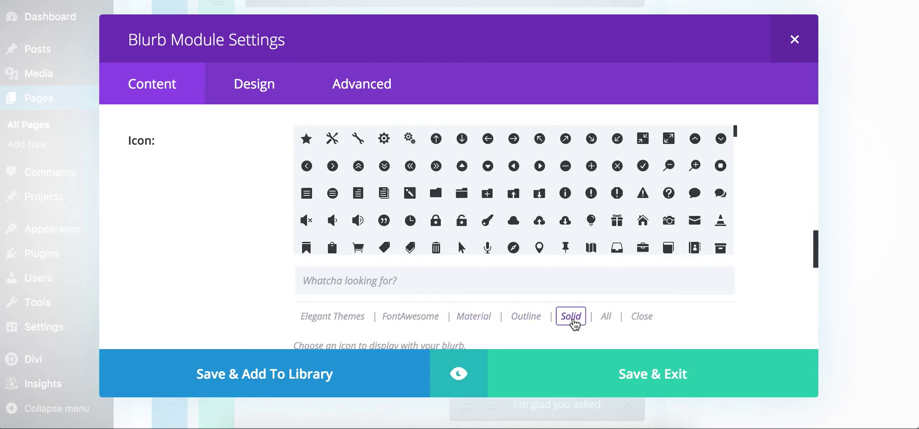
click(606, 320)
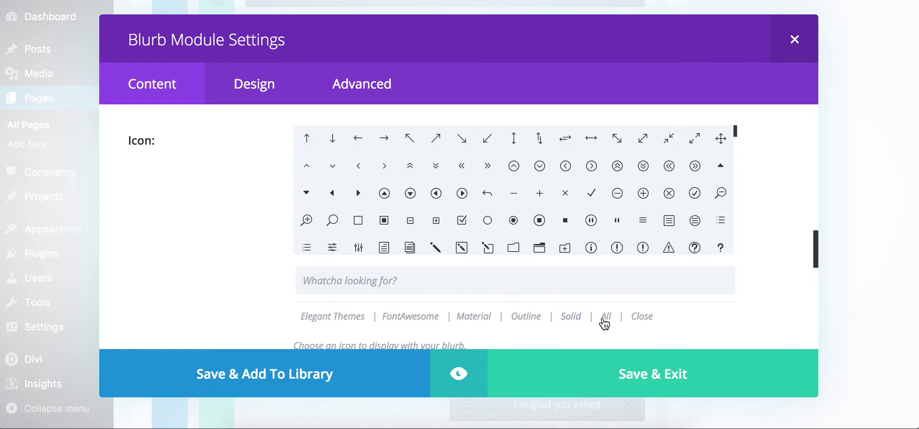
Search the icons for 'arrow', then 'user', and clear the search box
click(464, 279)
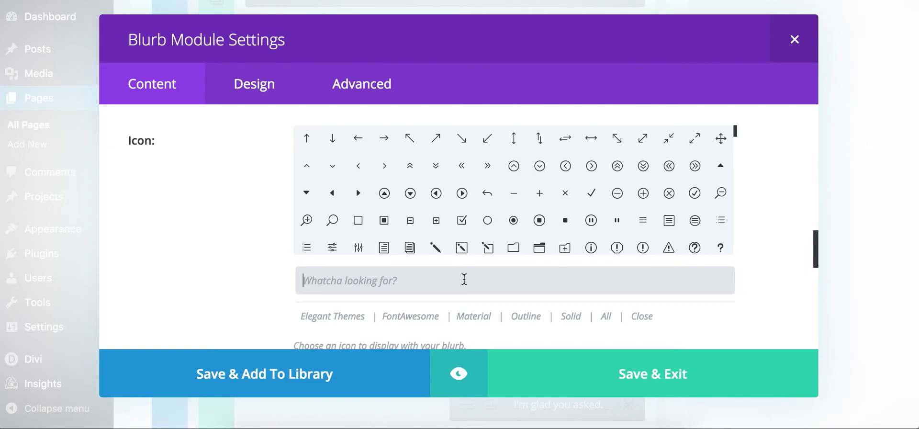
text(arrow)
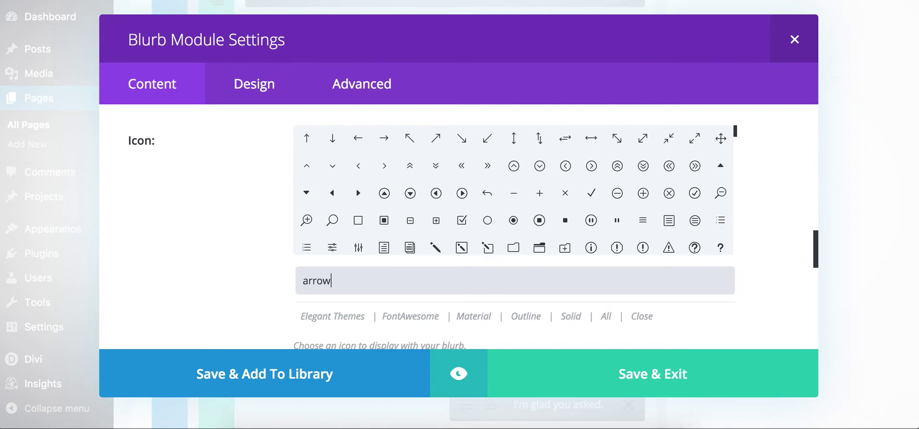
scroll(477, 180, down, 3)
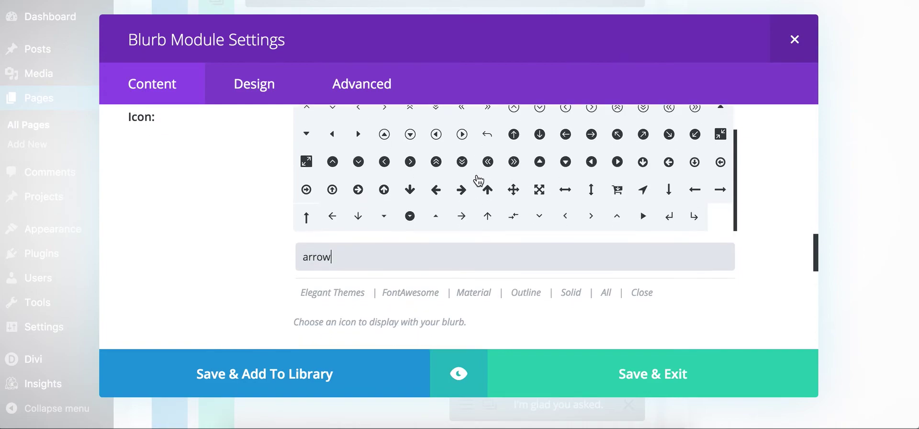
scroll(478, 180, up, 3)
drag(346, 288, 296, 288)
text(user)
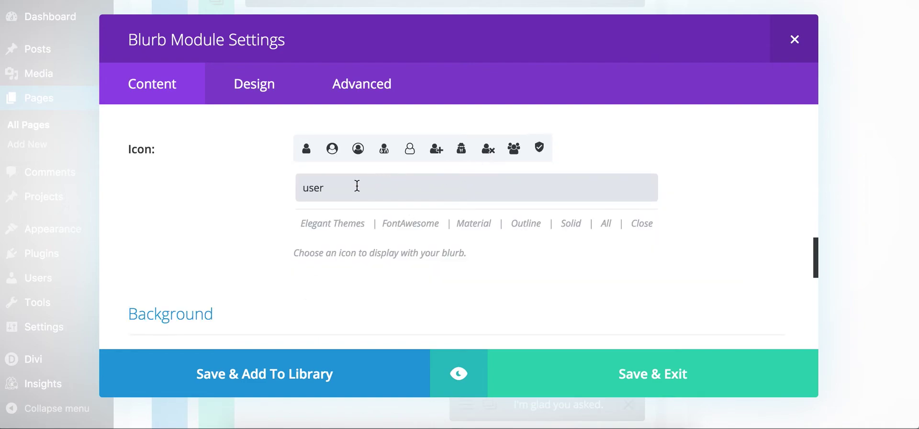
drag(357, 186, 274, 187)
key(BackSpace)
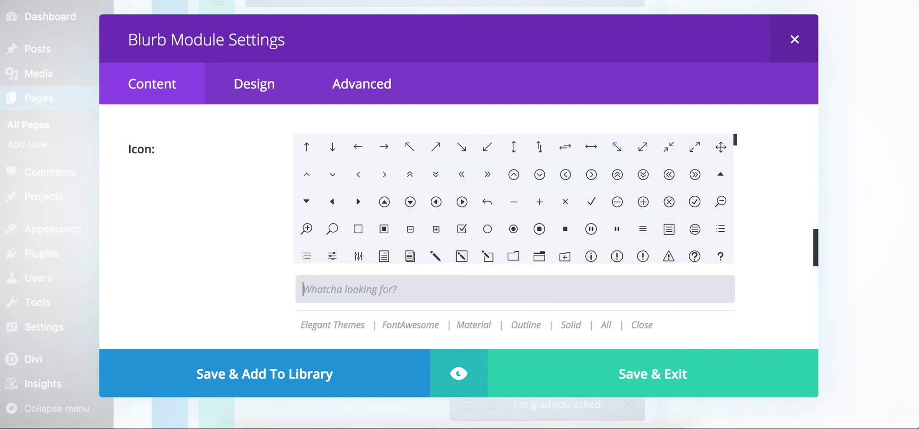
Search for 'rocket' and then 'calendar', clearing the search box after each
text(rock)
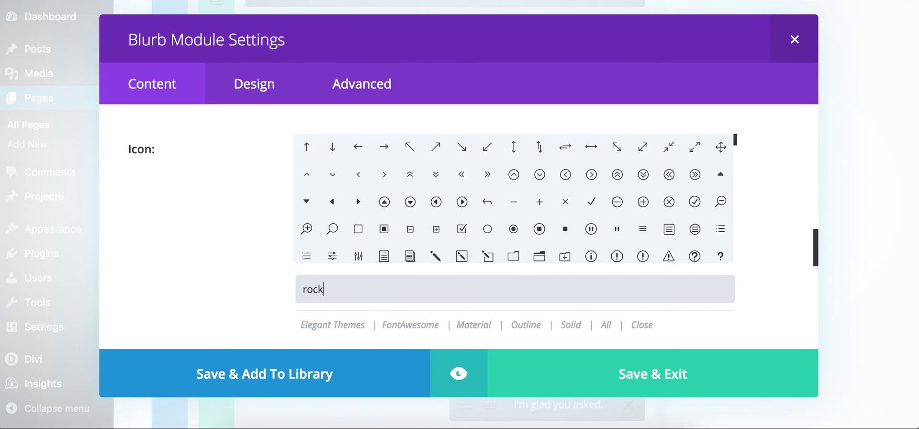
text(et)
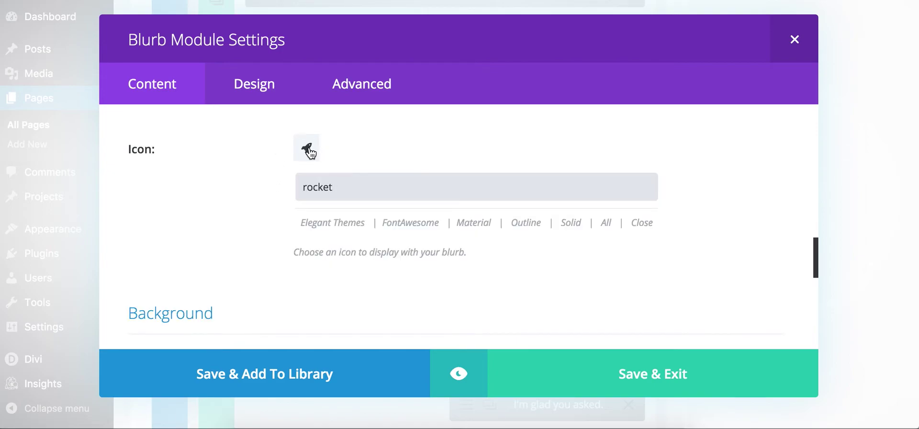
drag(351, 190, 292, 189)
key(BackSpace)
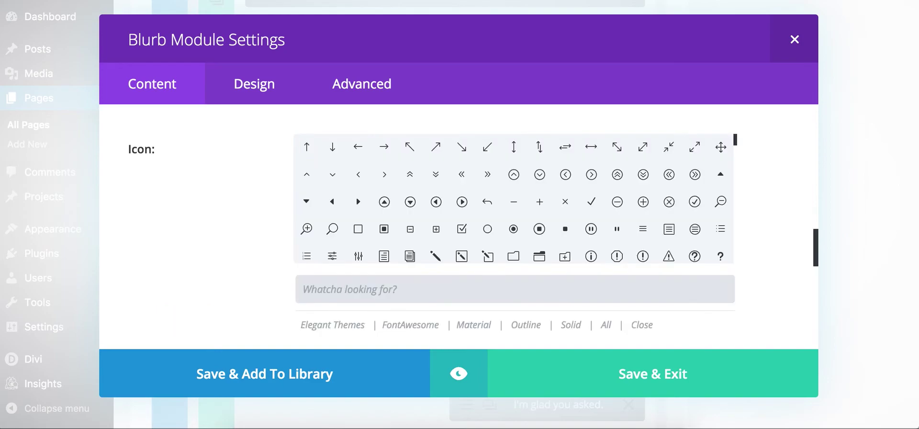
text(calendar)
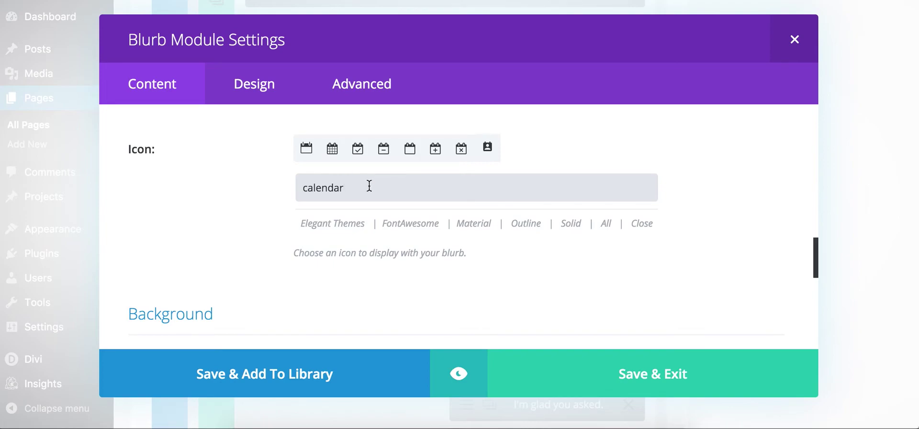
drag(367, 187, 316, 190)
drag(351, 193, 300, 191)
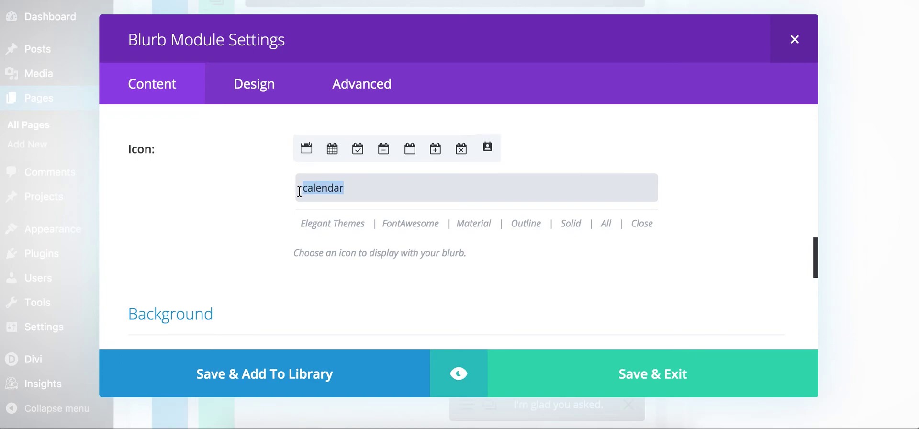
key(BackSpace)
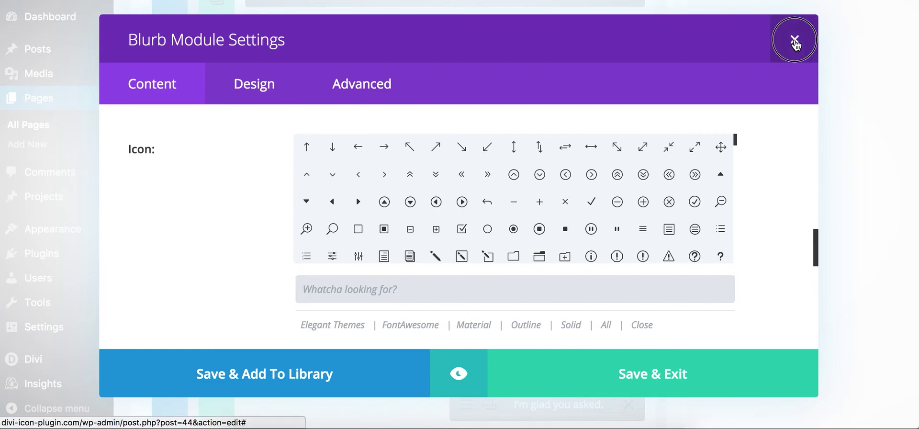
Close the Blurb settings and insert a Contact Form module below the first Blurb
click(795, 41)
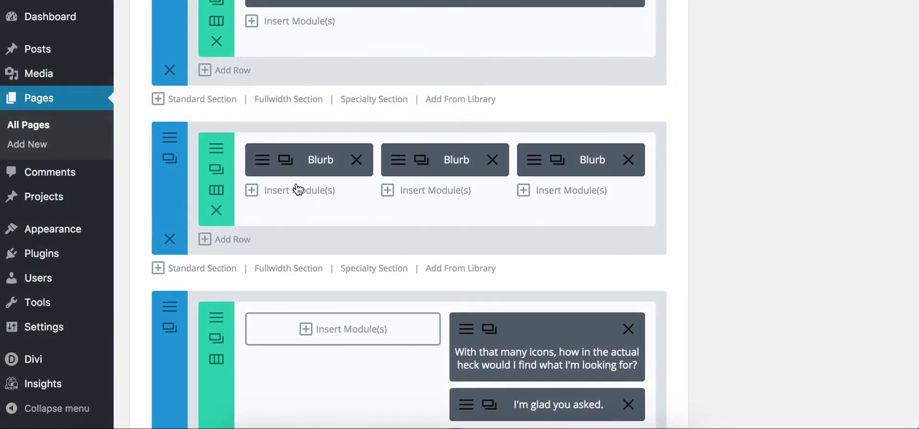
click(294, 188)
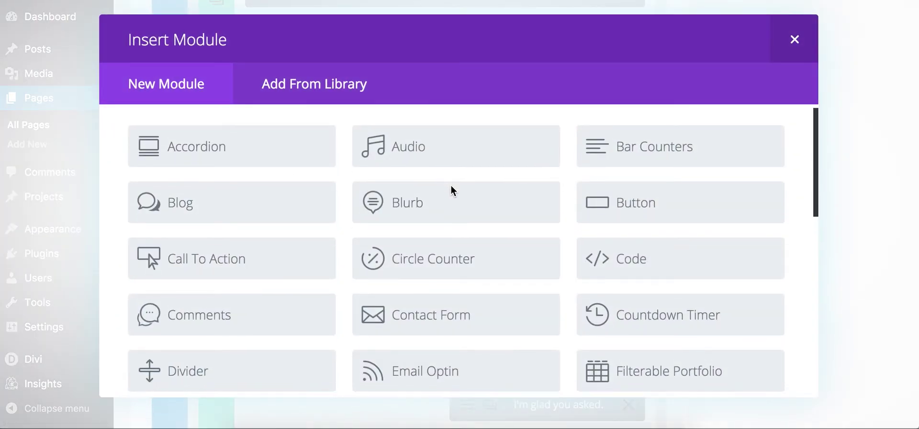
scroll(451, 185, down, 4)
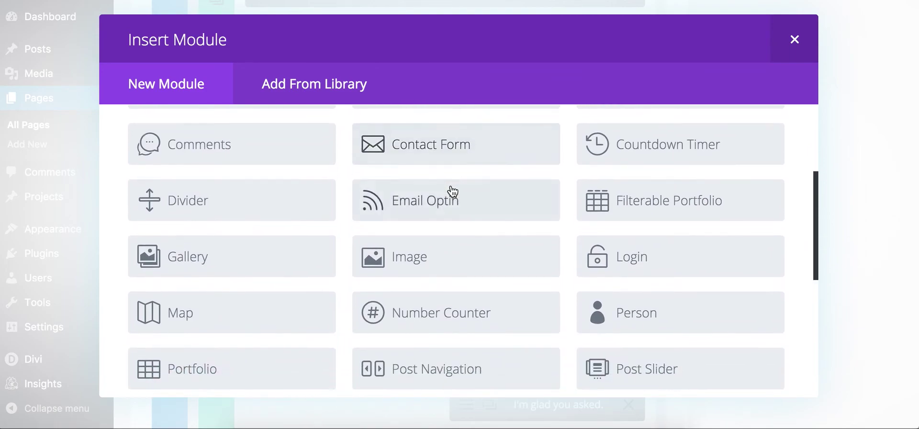
scroll(452, 191, up, 1)
click(456, 176)
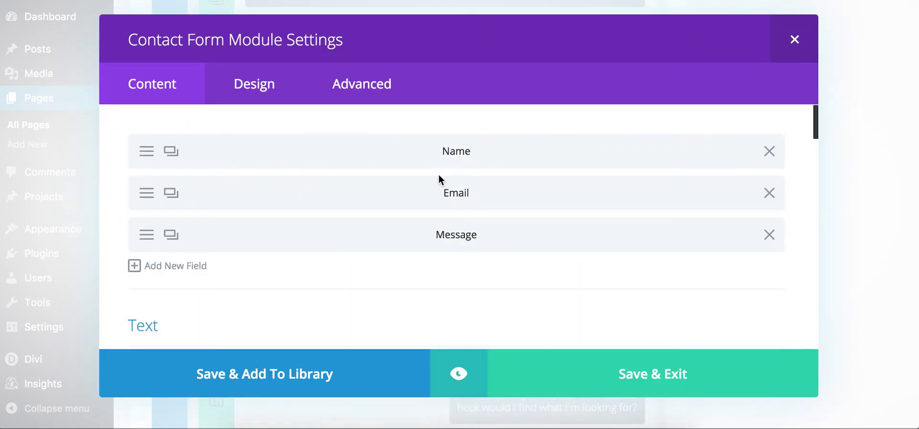
In the Contact Form's Design settings, set Use Custom Styles for Button to YES and close
click(259, 89)
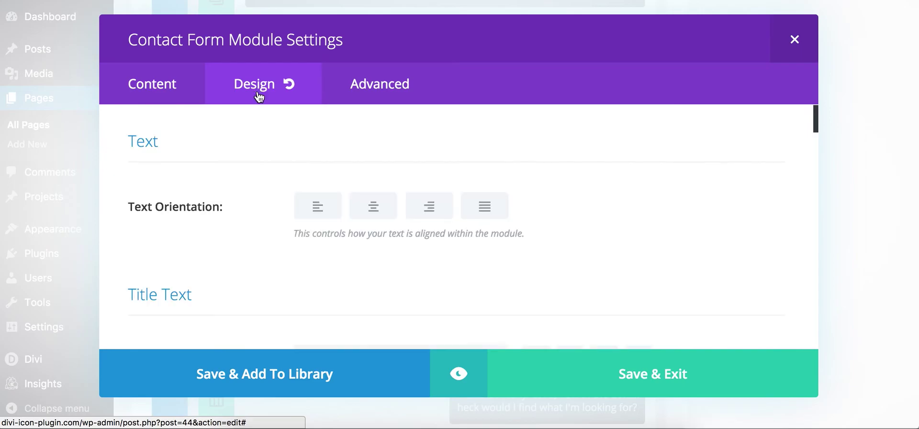
scroll(274, 140, down, 12)
scroll(275, 140, down, 15)
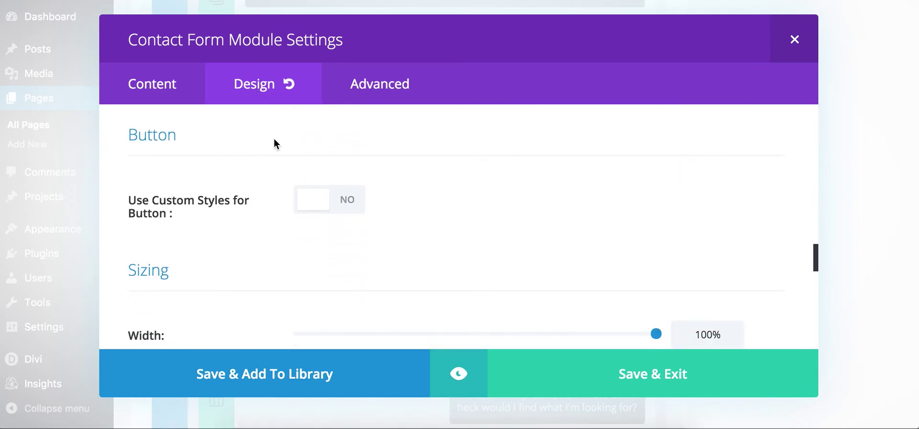
click(332, 201)
scroll(503, 196, down, 2)
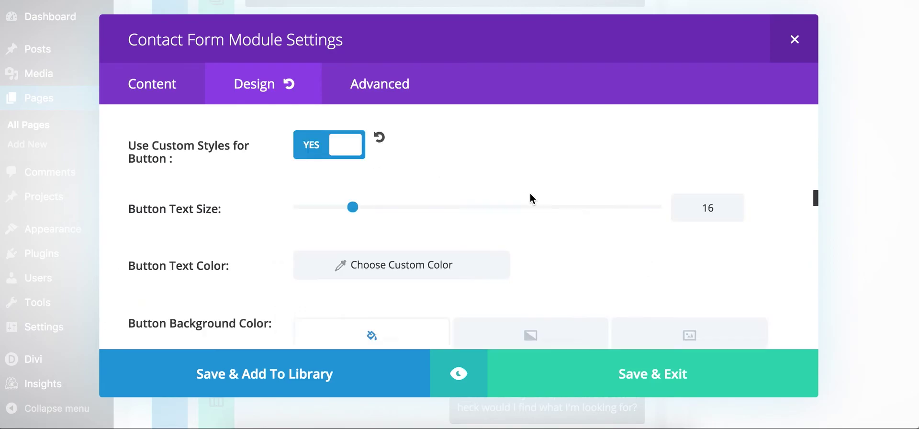
scroll(530, 197, down, 10)
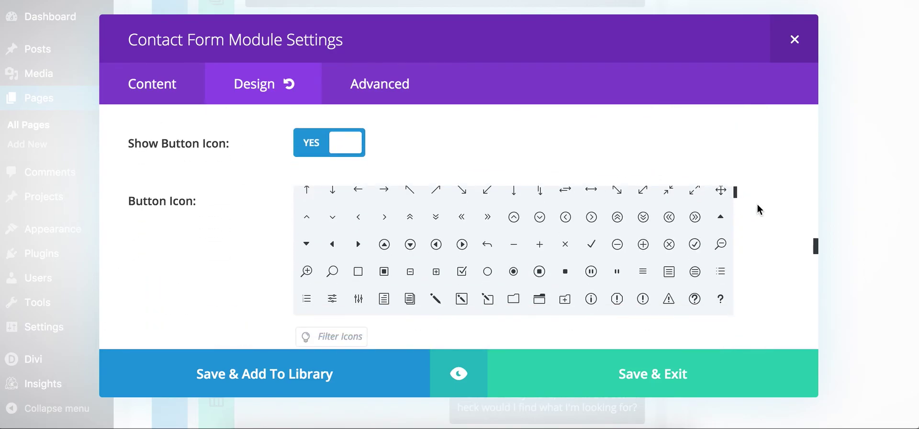
scroll(604, 236, down, 10)
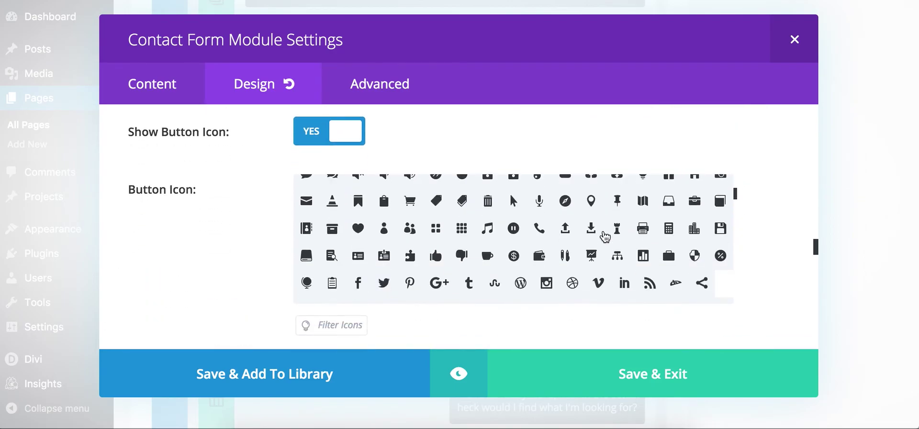
scroll(604, 236, down, 15)
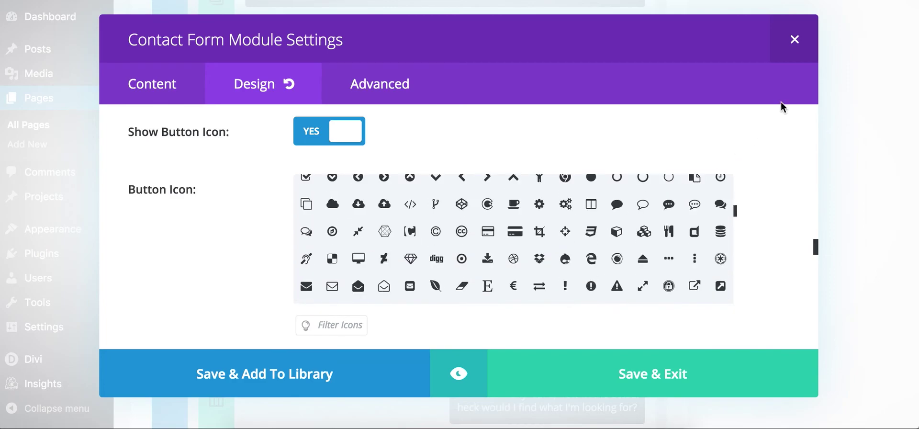
click(793, 35)
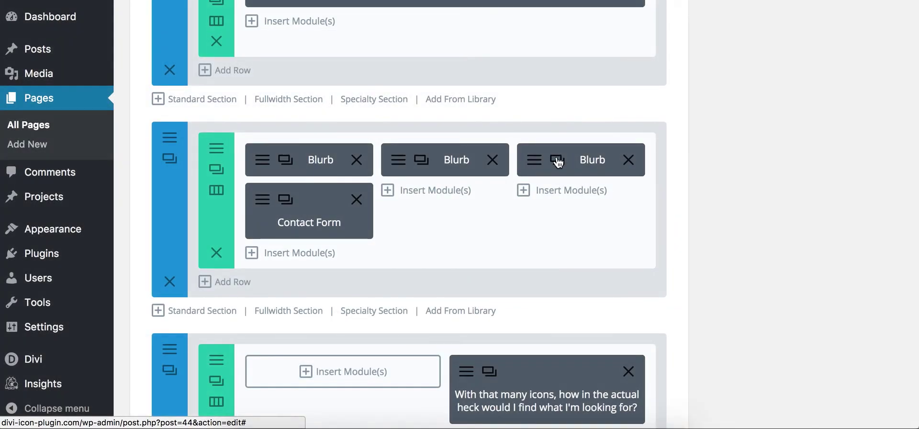
Open the first Gallery module's Design settings and browse its Hover Icon Picker
scroll(675, 168, down, 9)
scroll(686, 169, down, 10)
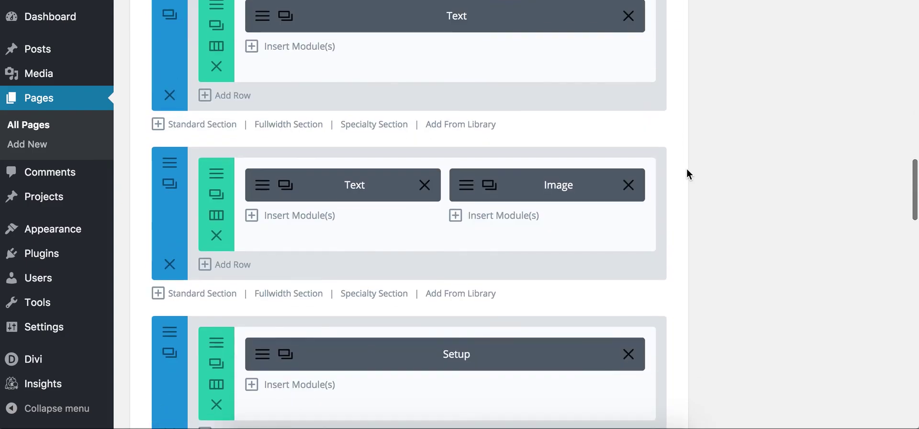
scroll(687, 170, down, 15)
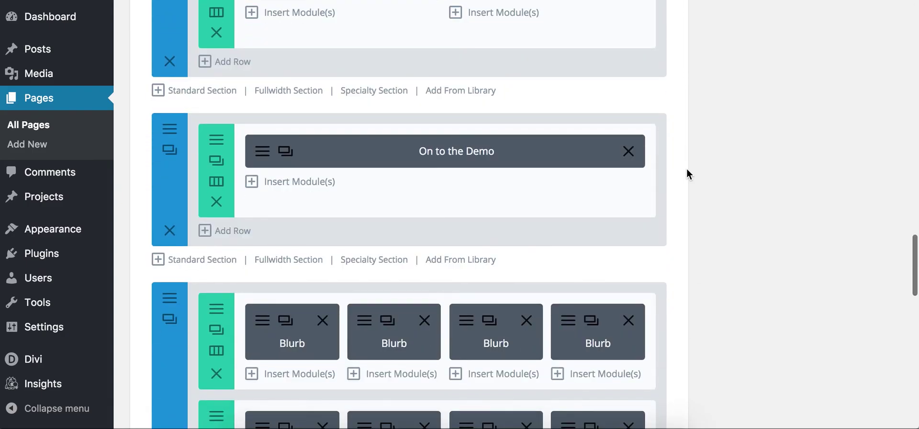
scroll(686, 168, down, 3)
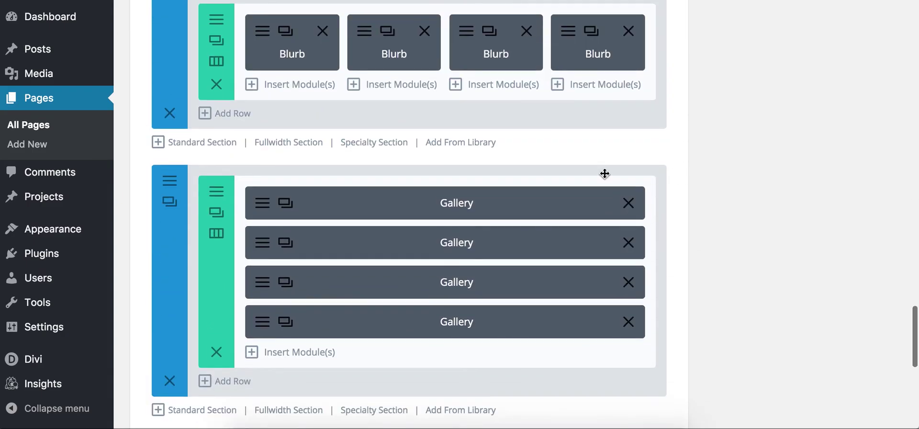
click(262, 207)
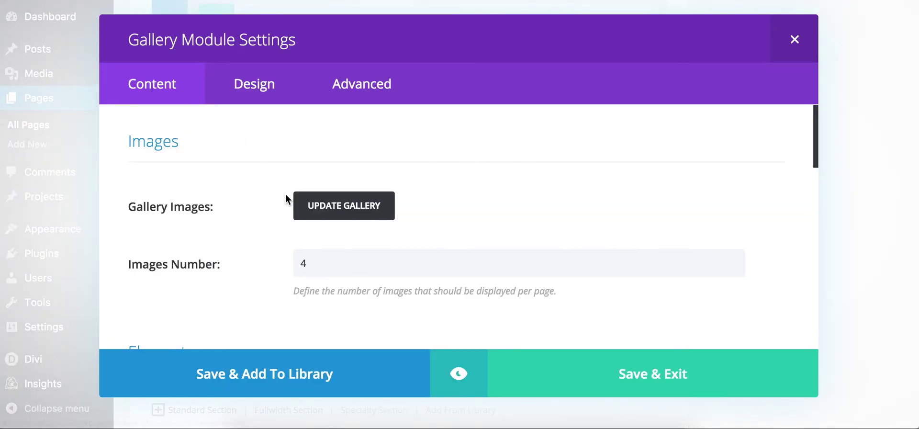
click(247, 78)
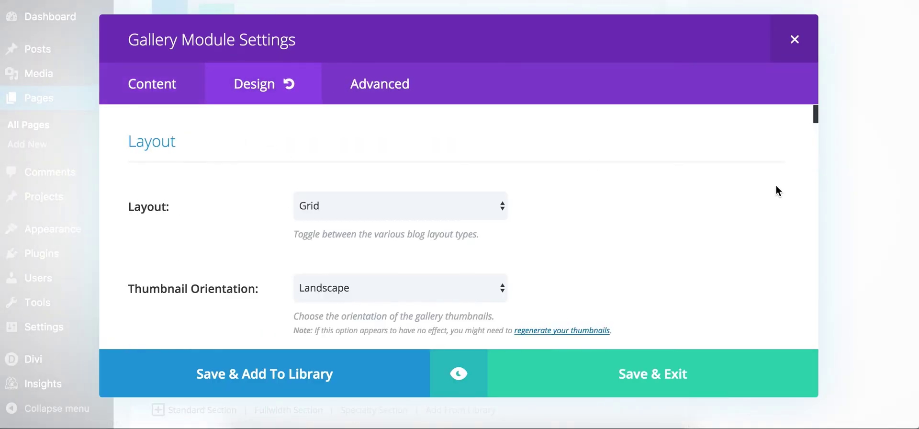
scroll(779, 175, down, 10)
scroll(641, 207, down, 2)
scroll(642, 207, up, 5)
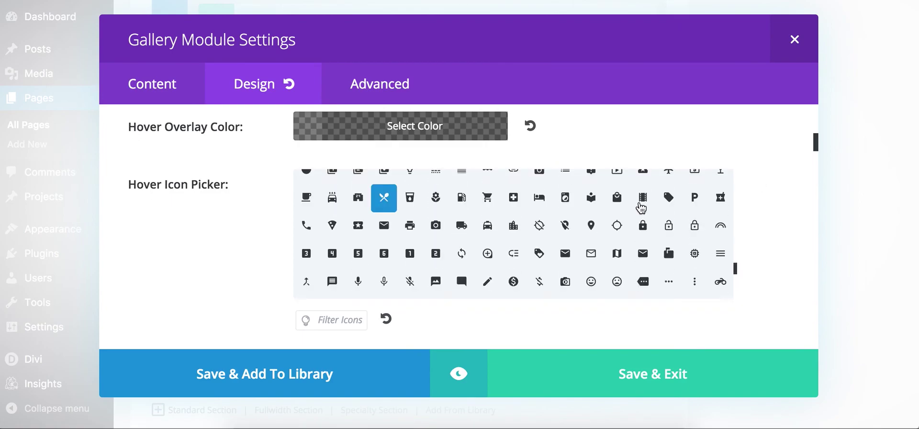
scroll(641, 207, up, 3)
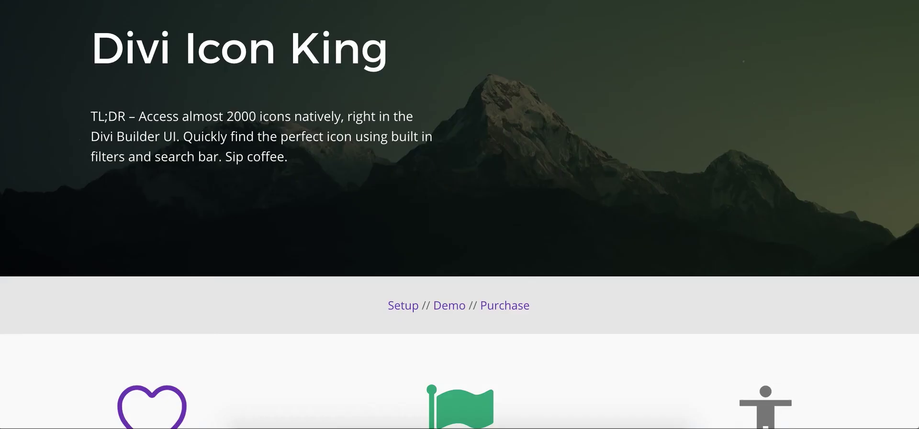
Scroll the Divi Icon King demo page back up to its top banner
scroll(437, 145, up, 2)
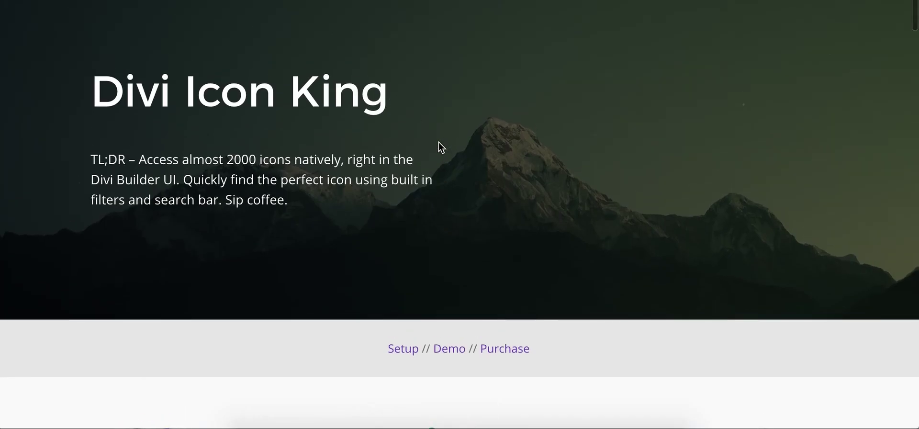